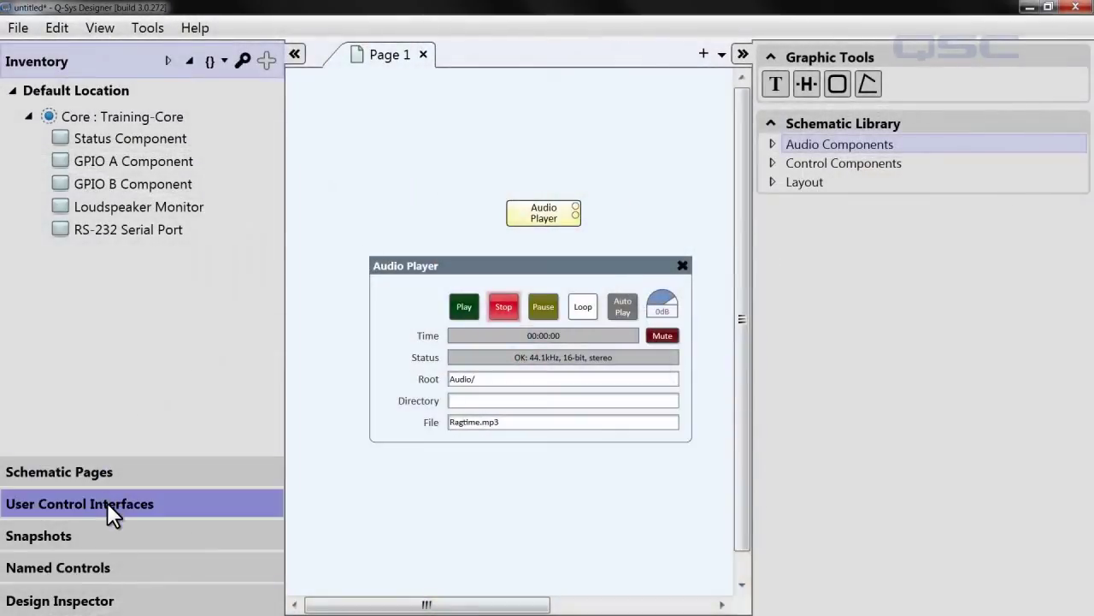
Open the Inventory Status 'Default Location' page and select its Training-Core status label.
click(107, 503)
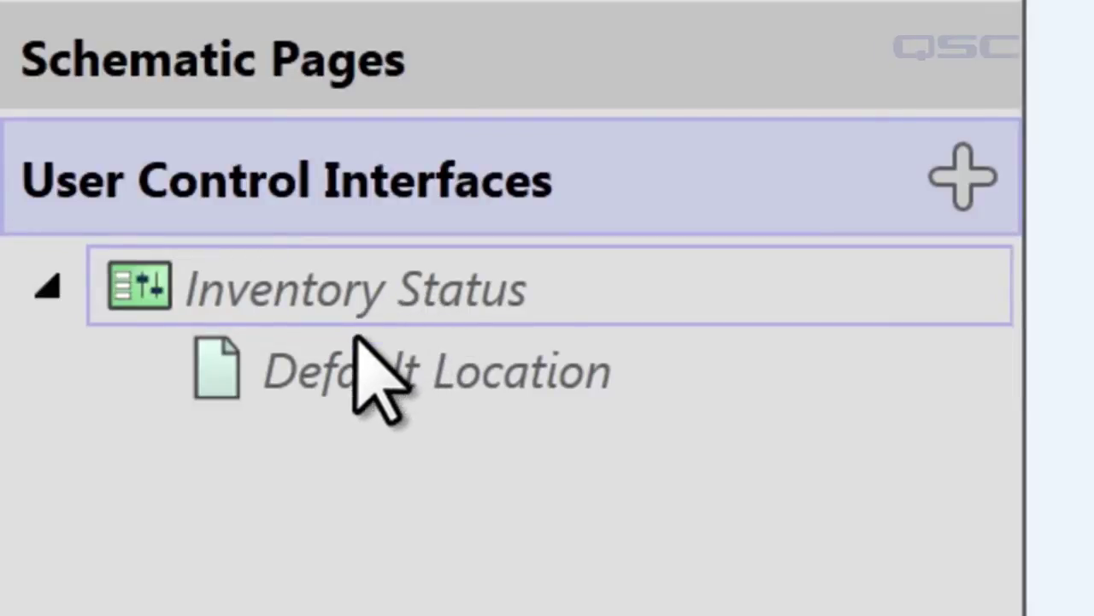
click(417, 385)
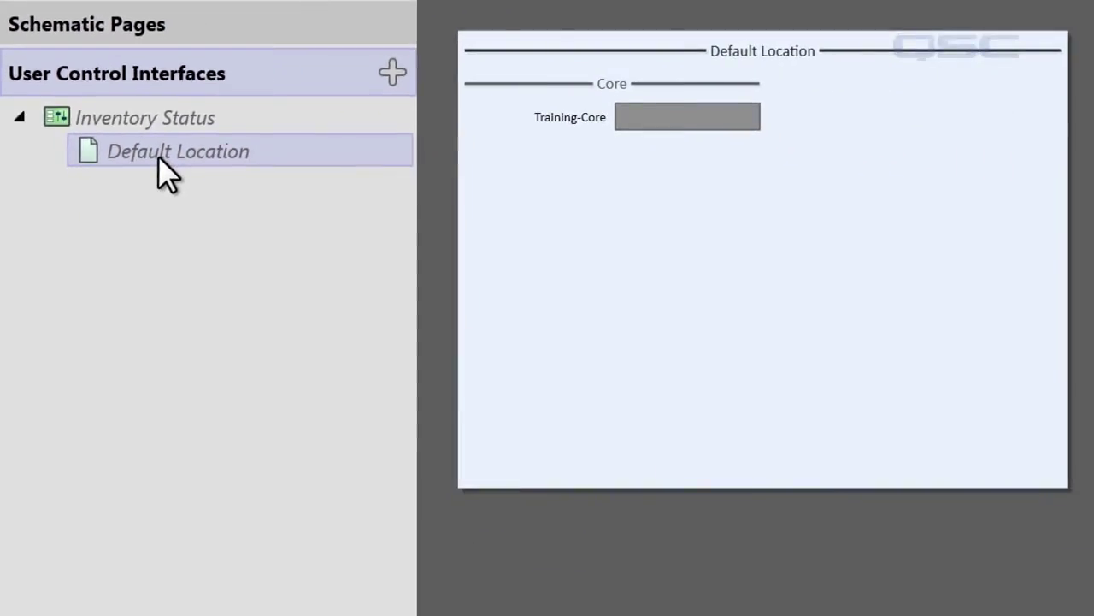
click(569, 117)
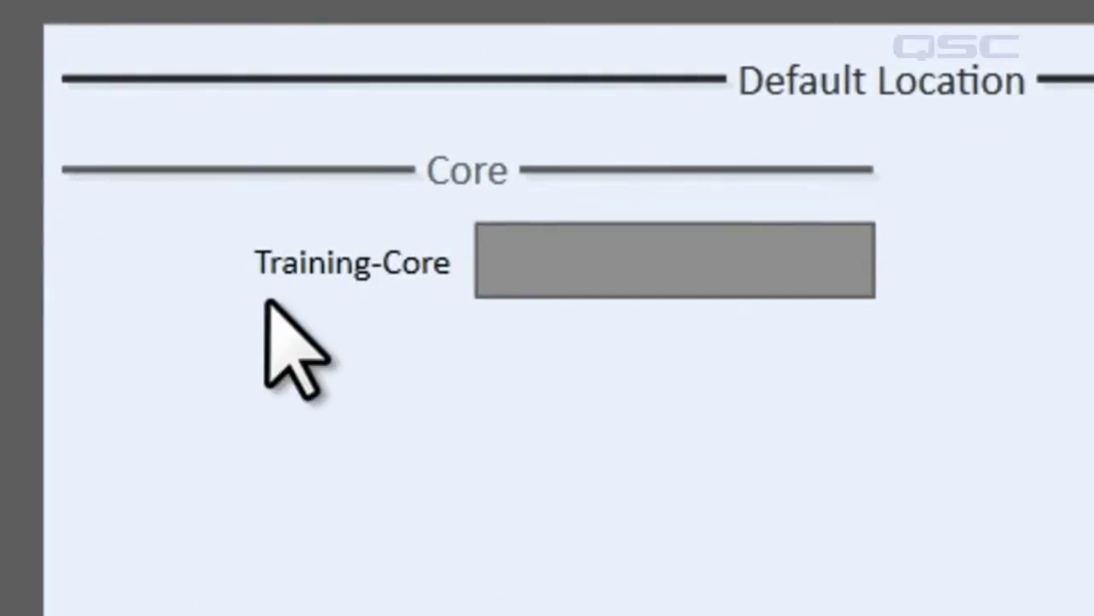
click(285, 279)
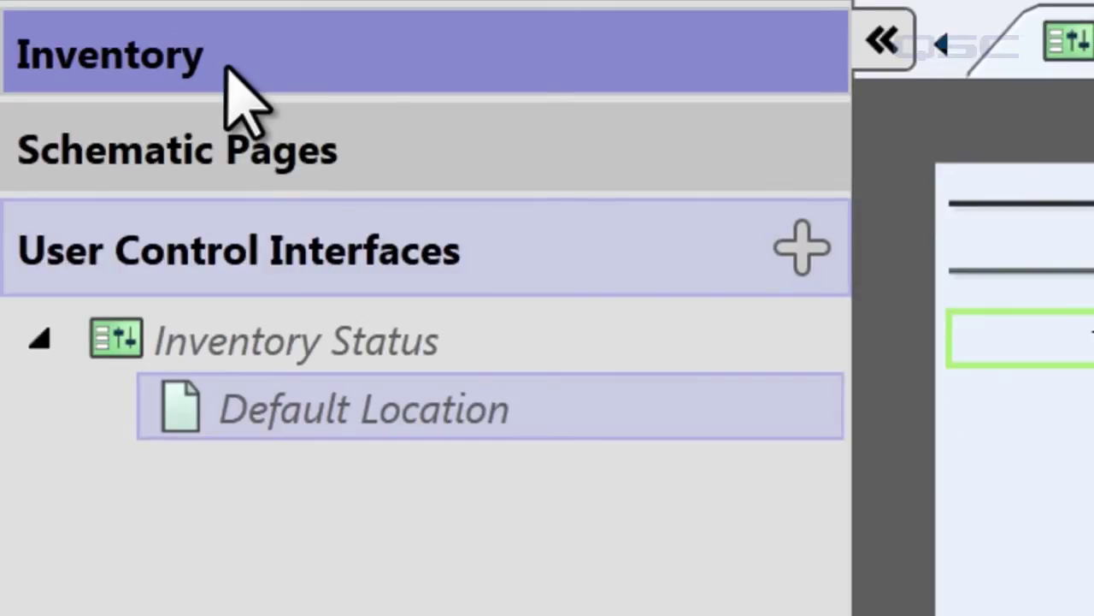
Set the Training-Core core's Location to 'front of house' and open the renamed page.
click(362, 68)
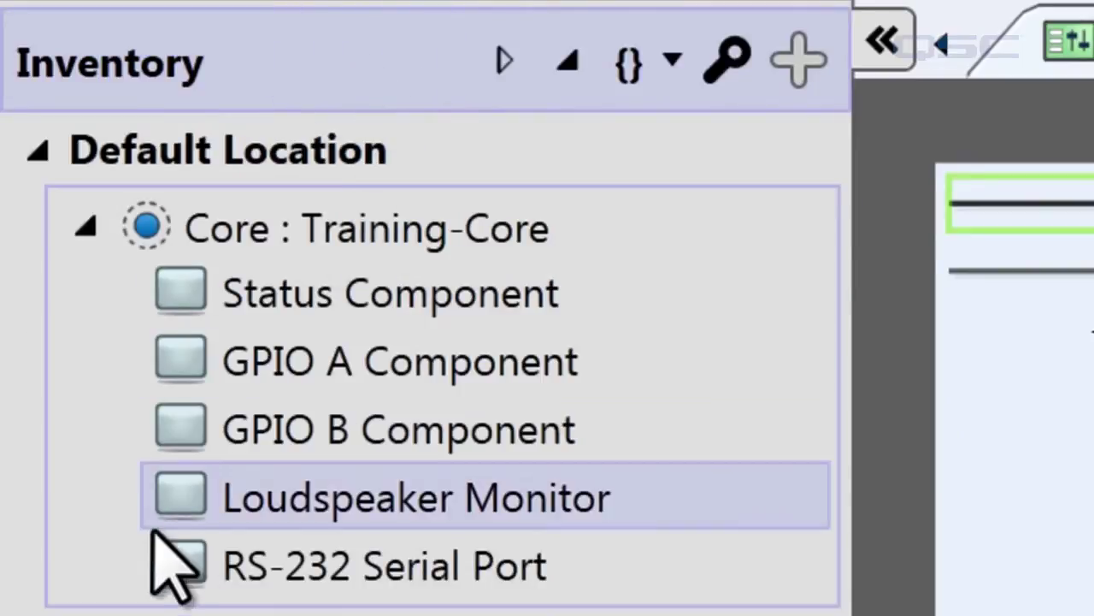
click(93, 564)
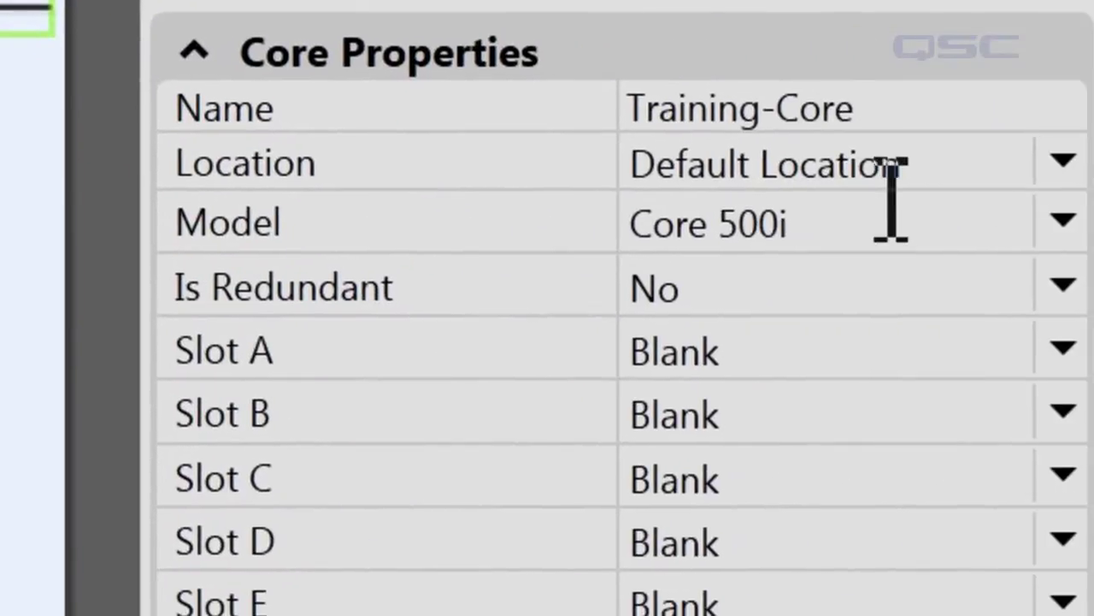
click(921, 175)
text(front )
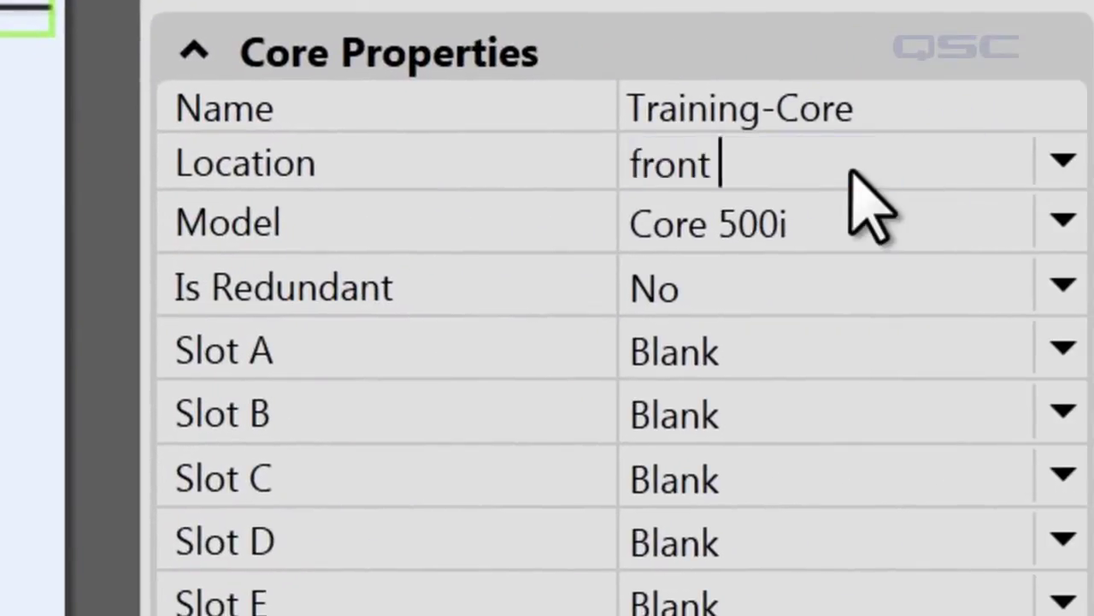
text(of house)
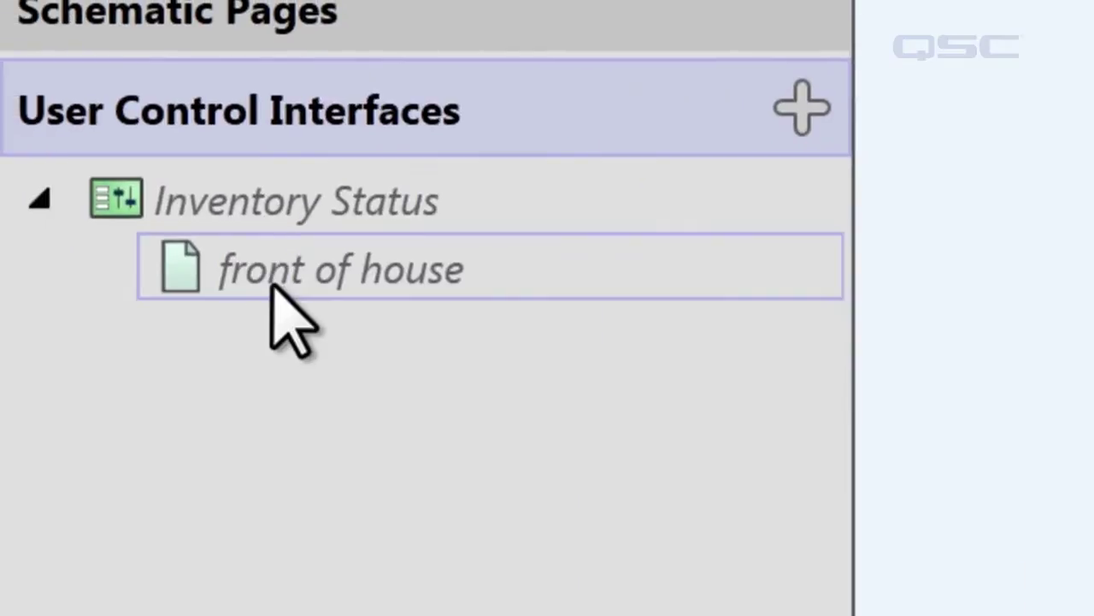
click(272, 287)
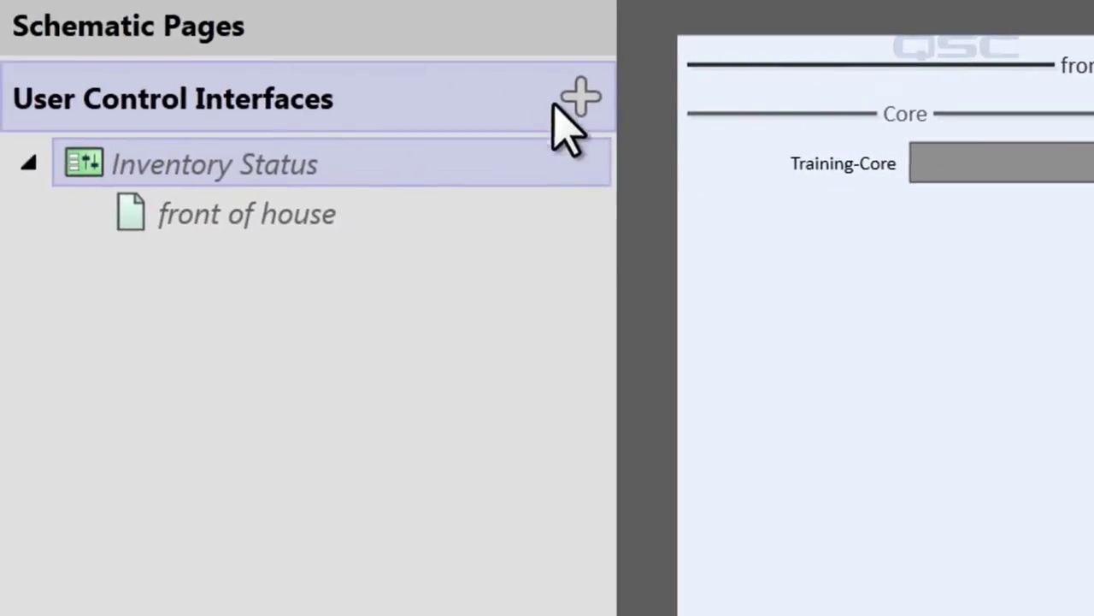
Add a new user control interface, Interface 1, and add Page 2 to it.
click(582, 98)
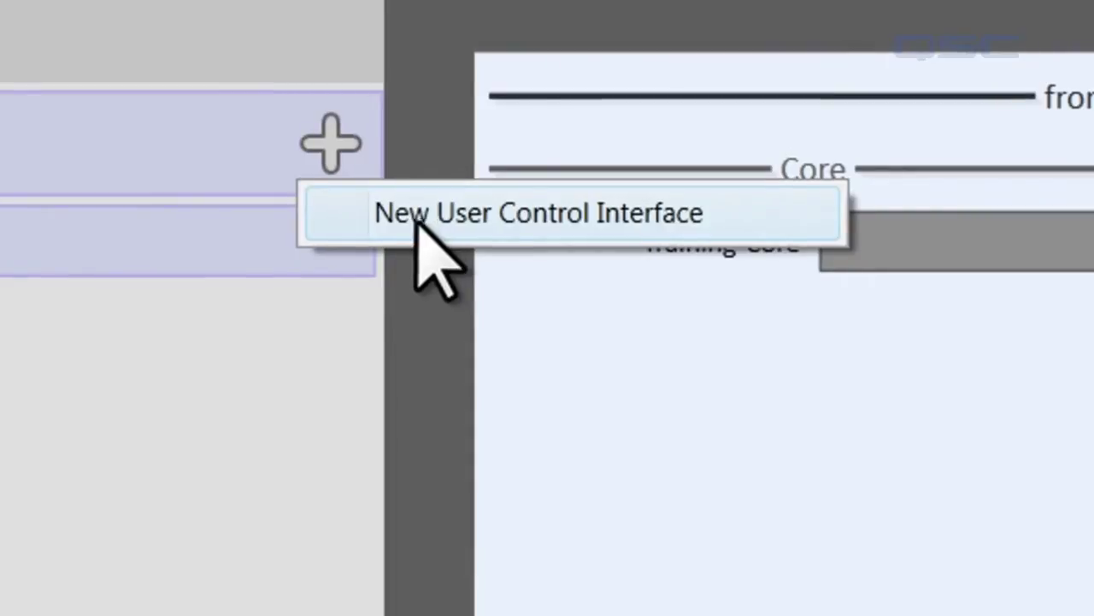
click(419, 220)
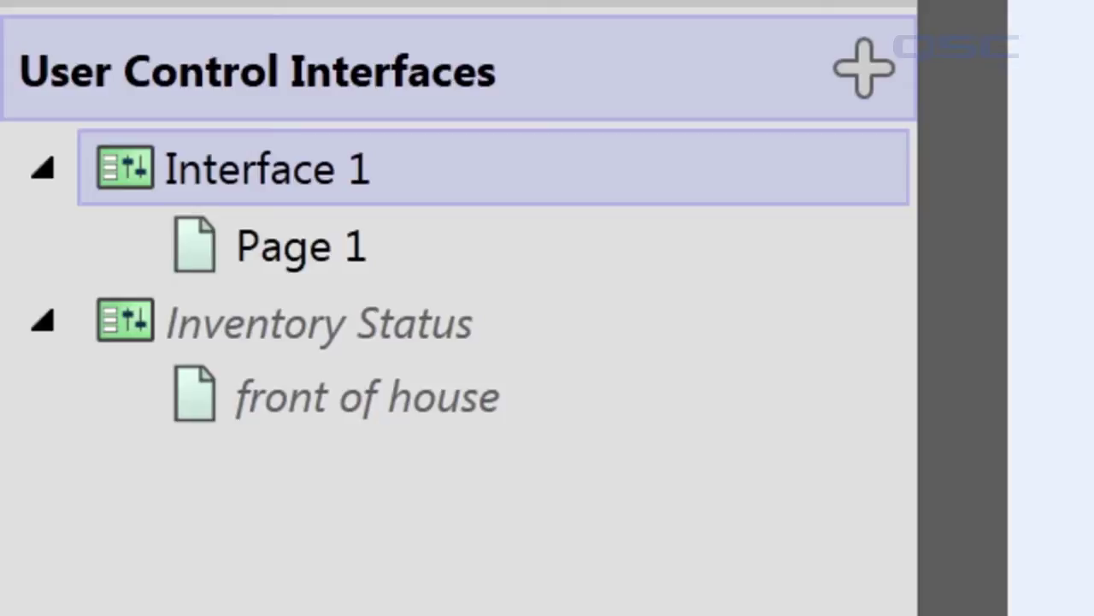
click(864, 69)
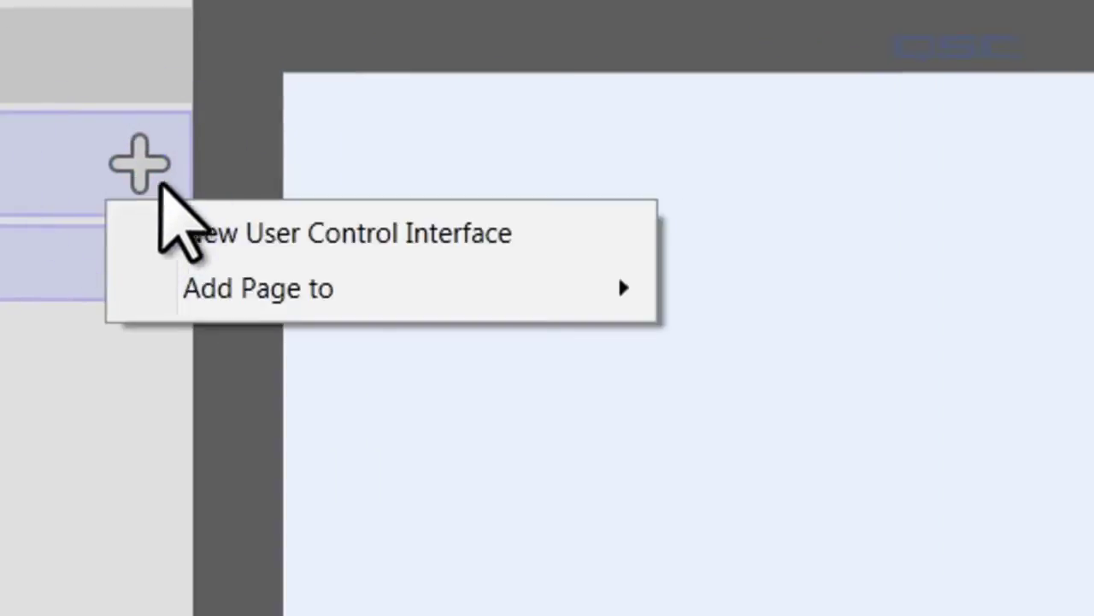
mouse_move(236, 295)
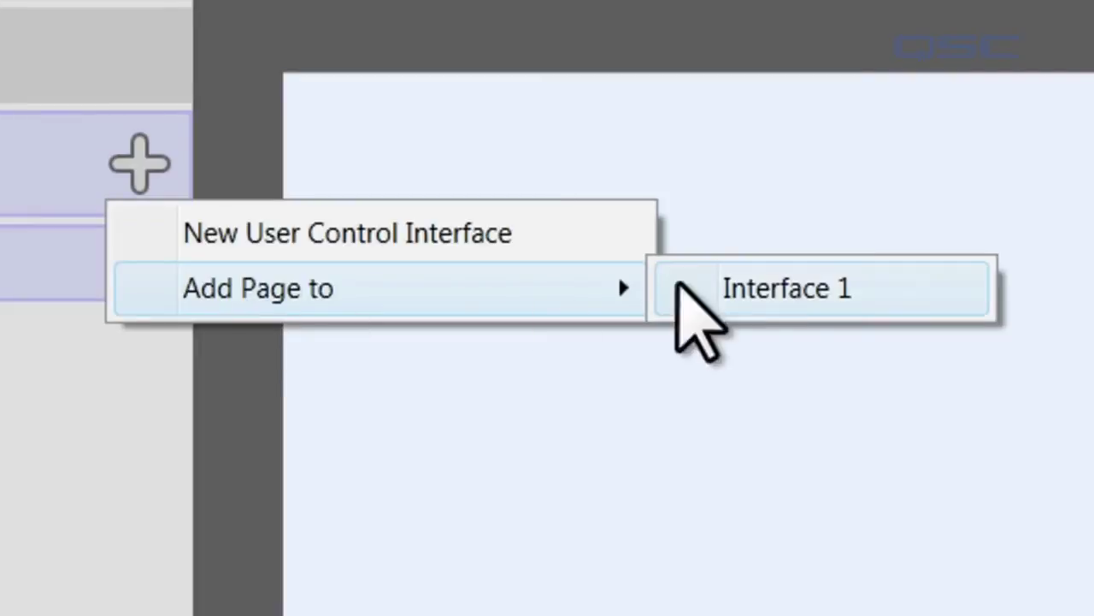
click(813, 288)
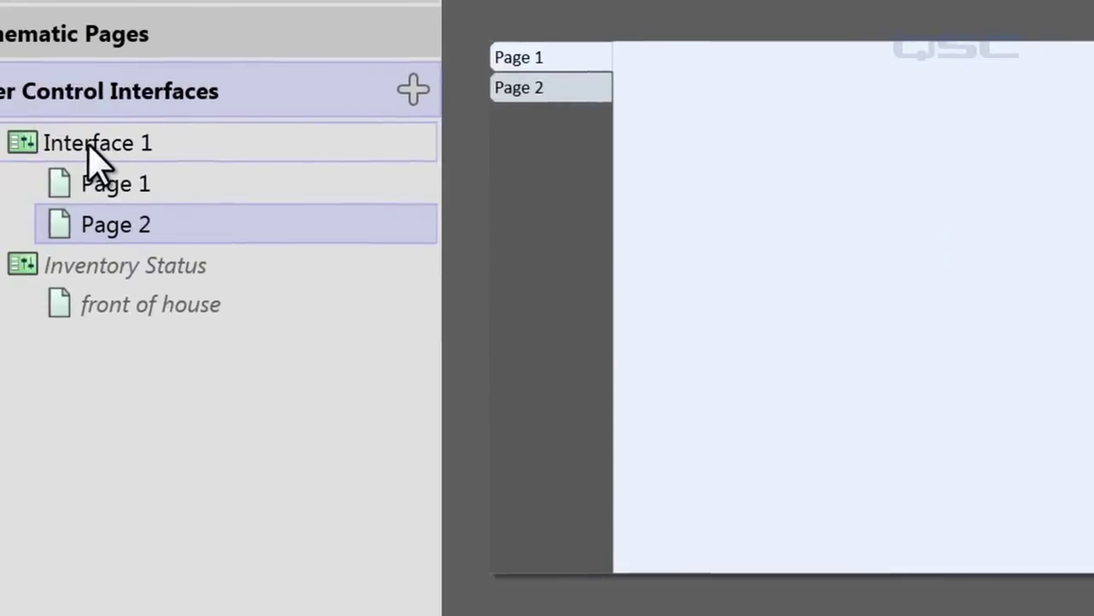
Try Interface 1's page tabs at the Bottom, Right, Top and Left positions.
click(133, 147)
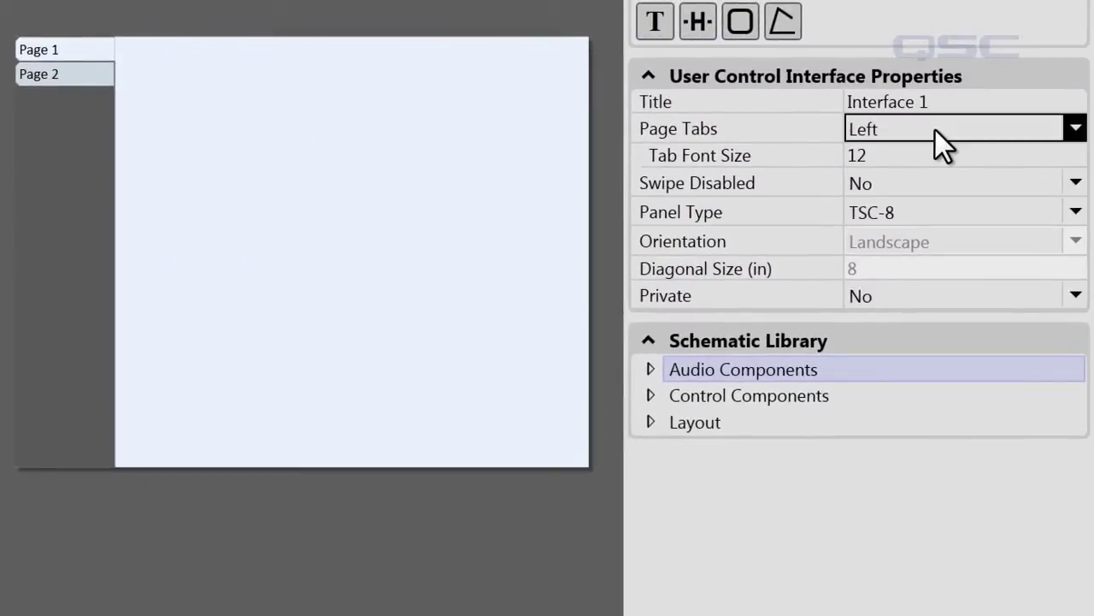
click(936, 130)
click(919, 161)
click(909, 129)
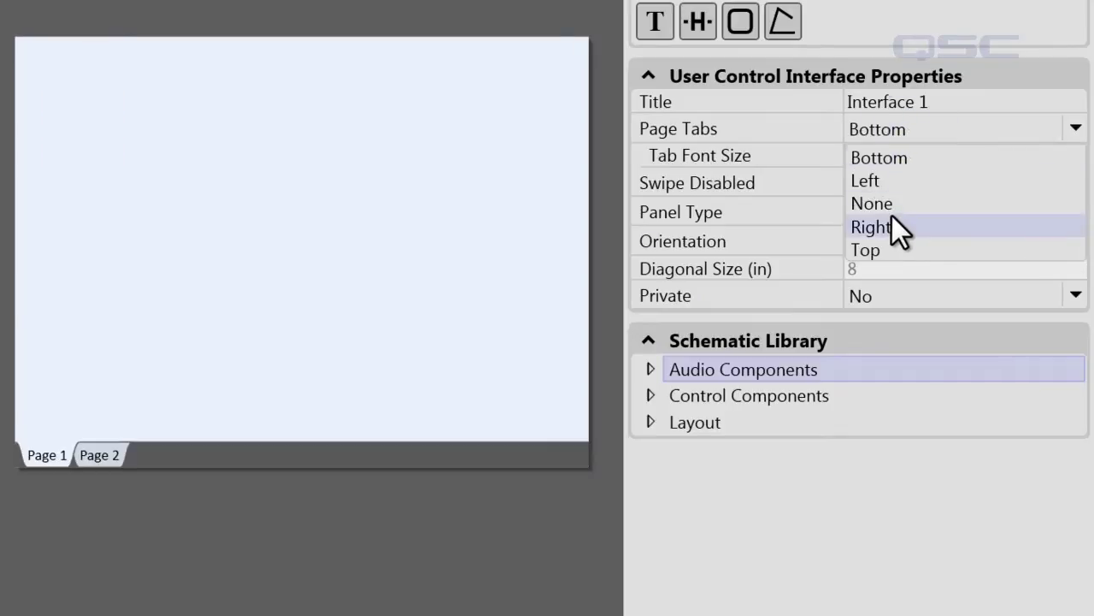
click(892, 218)
click(904, 128)
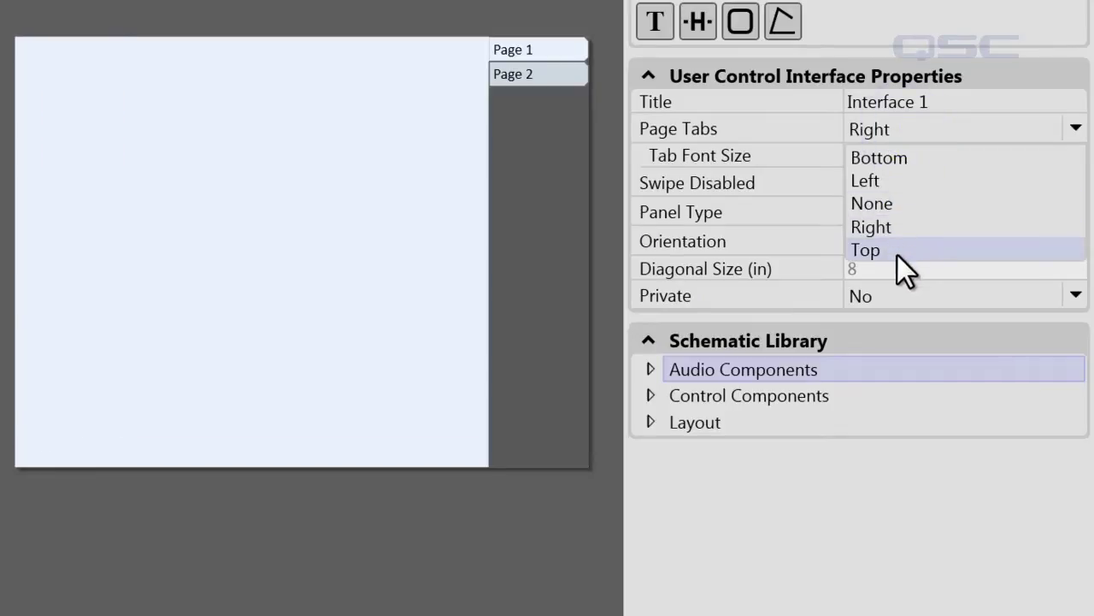
click(897, 253)
click(888, 129)
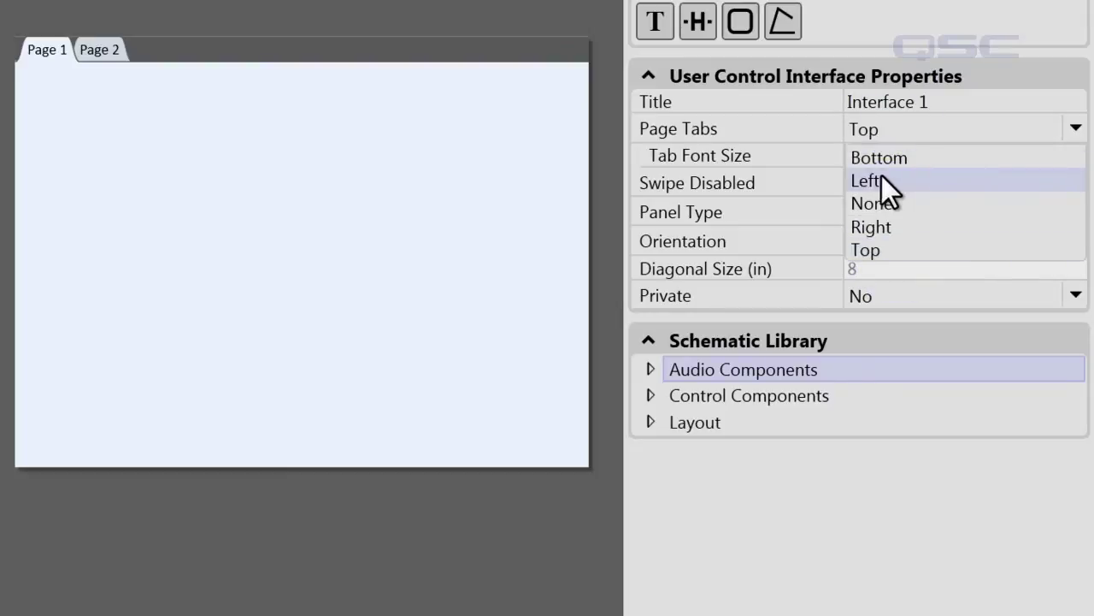
click(881, 178)
Set the tab font size to 20, then set Page Tabs to None.
click(889, 152)
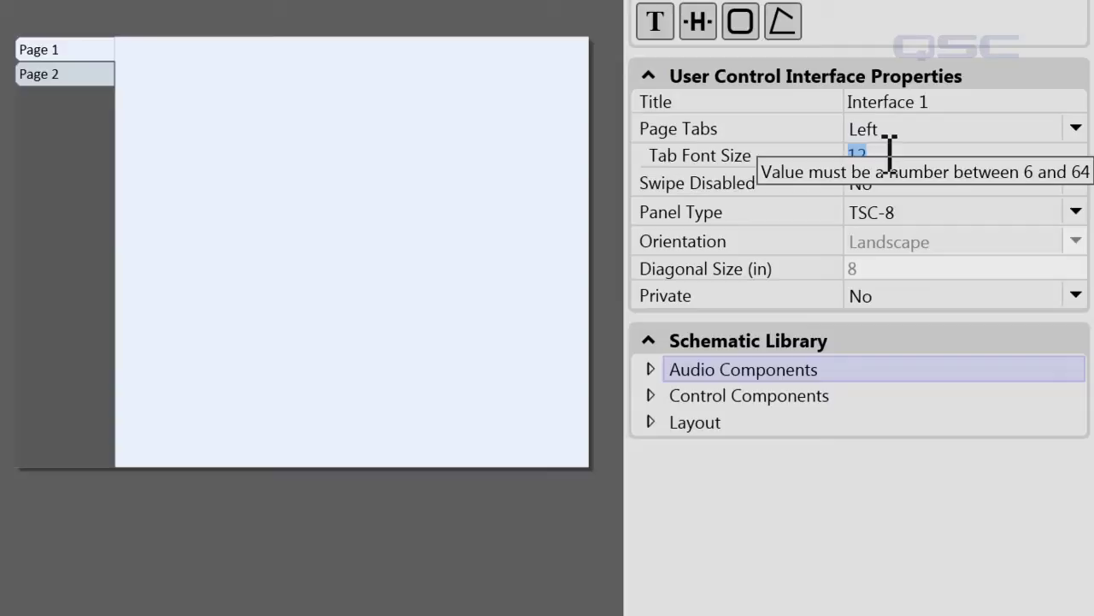
text(20)
key(Return)
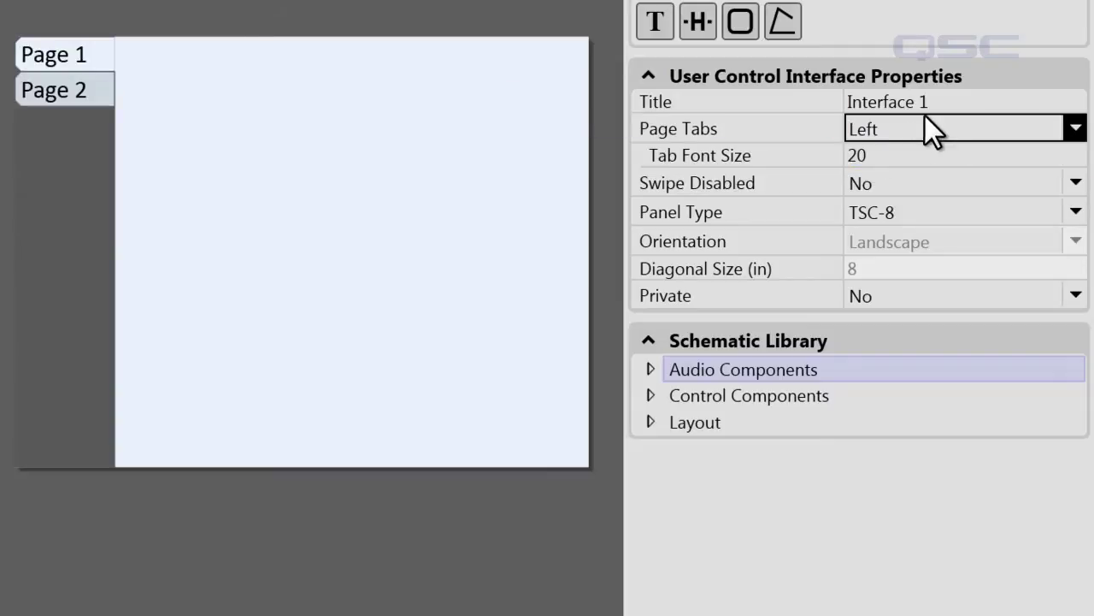
click(913, 129)
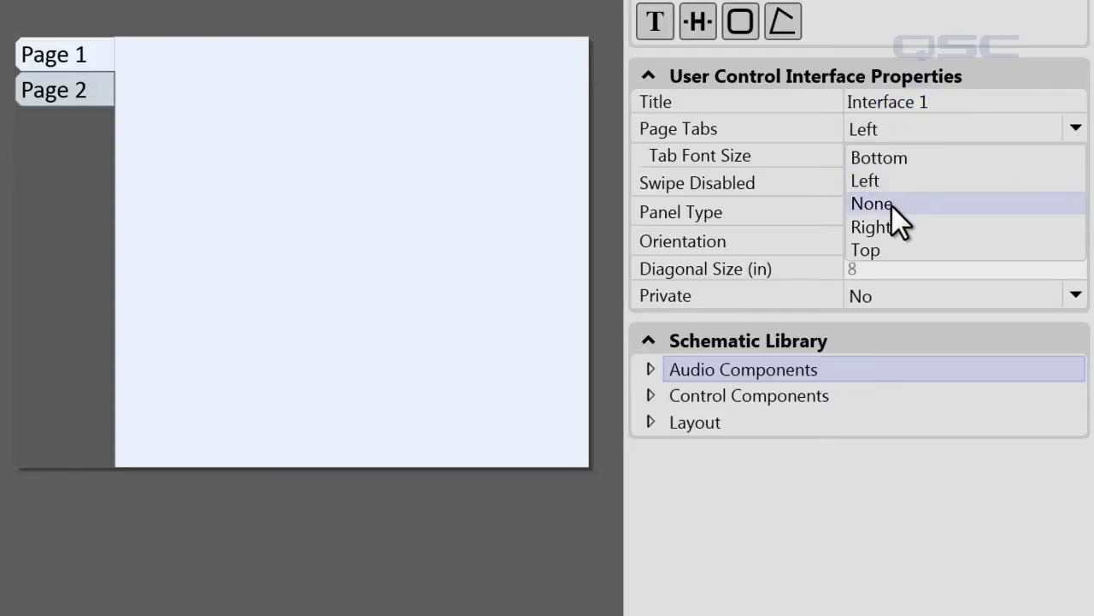
click(892, 206)
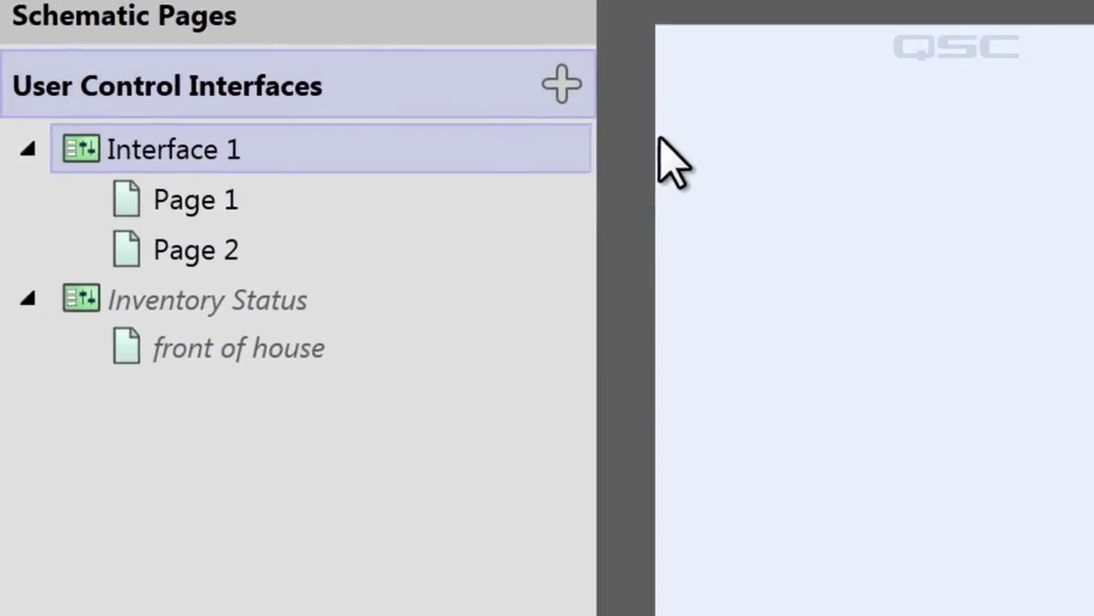
Place Page 1 and Page 2 navigation buttons side by side, nudging Page 1 right.
drag(129, 210, 739, 135)
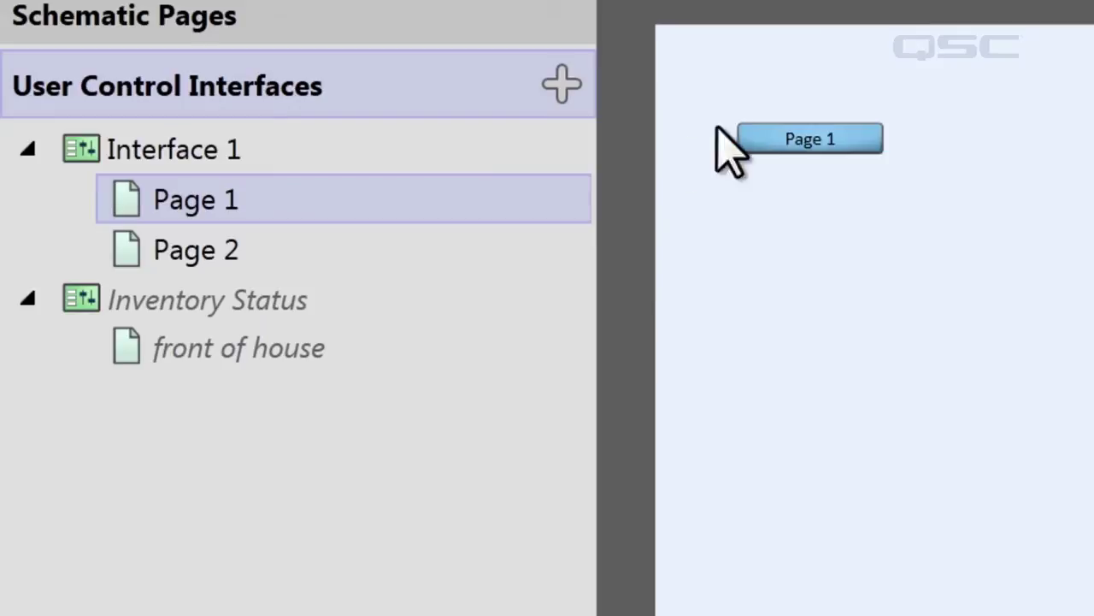
drag(145, 252, 931, 127)
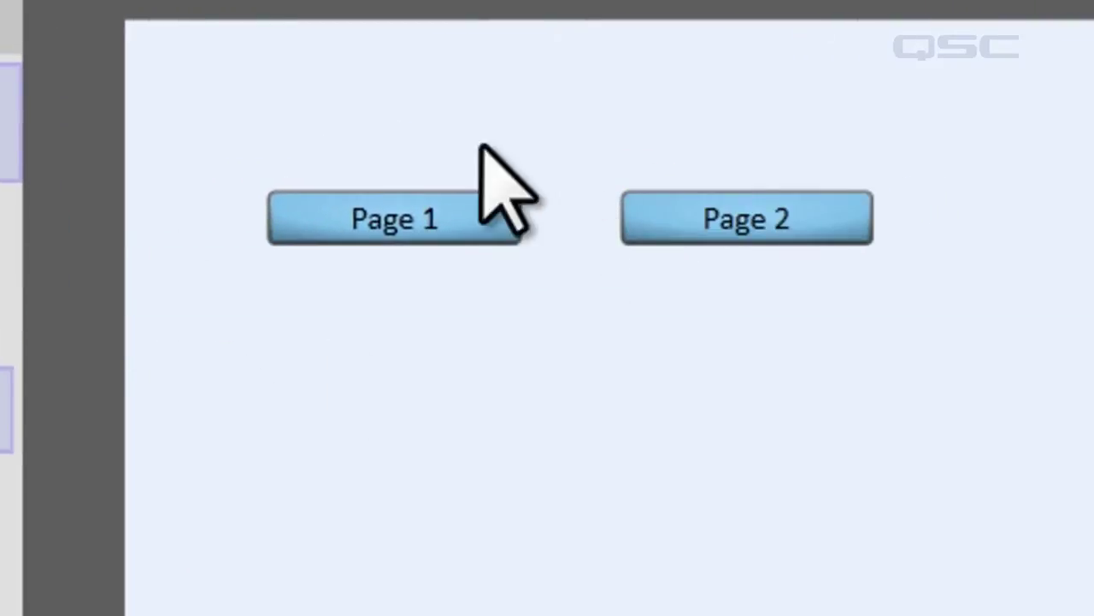
click(419, 222)
drag(419, 222, 459, 220)
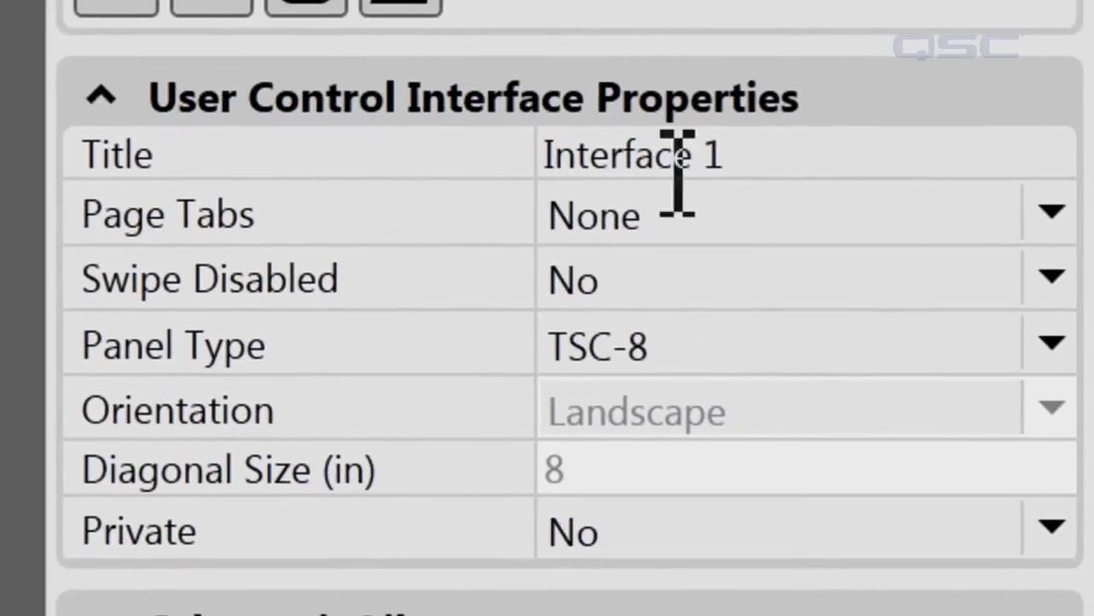
click(800, 167)
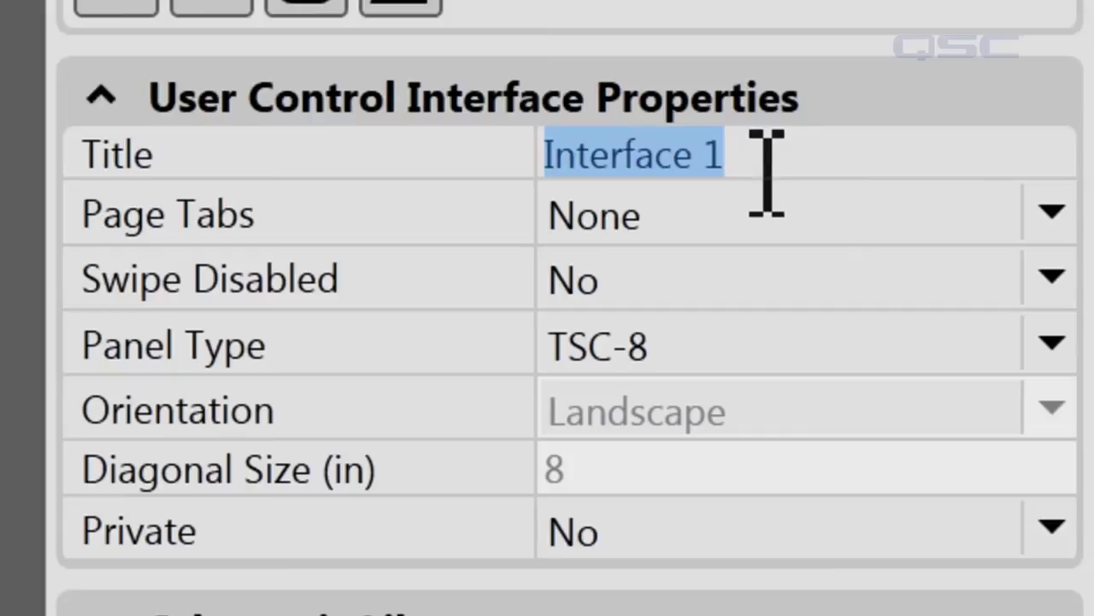
Enter 'My UCI' as the interface Title and choose Yes for Swipe Disabled.
text(My UCI)
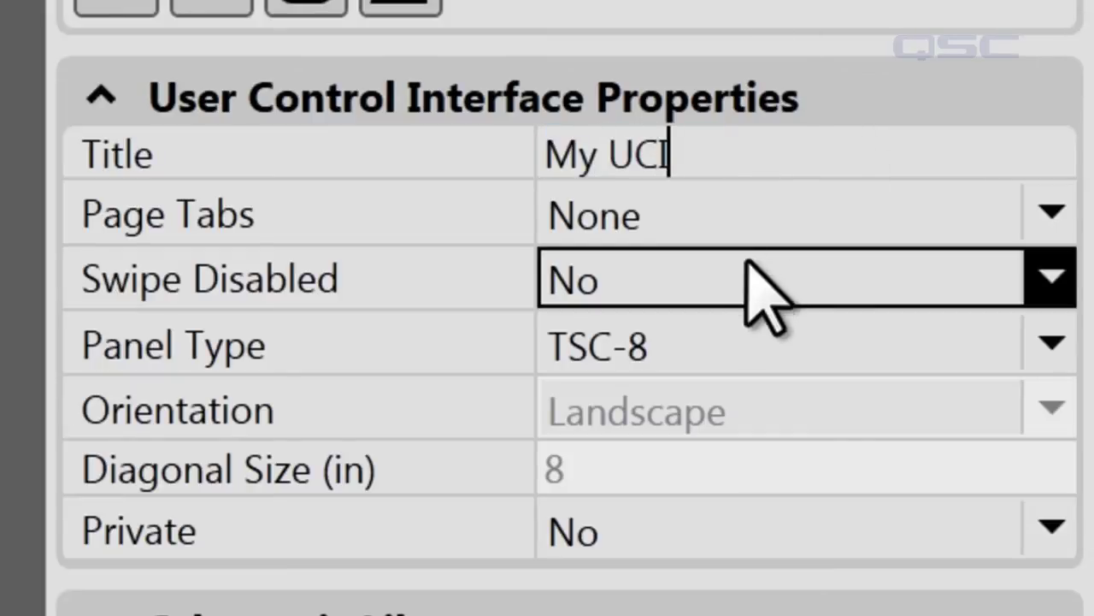
click(737, 272)
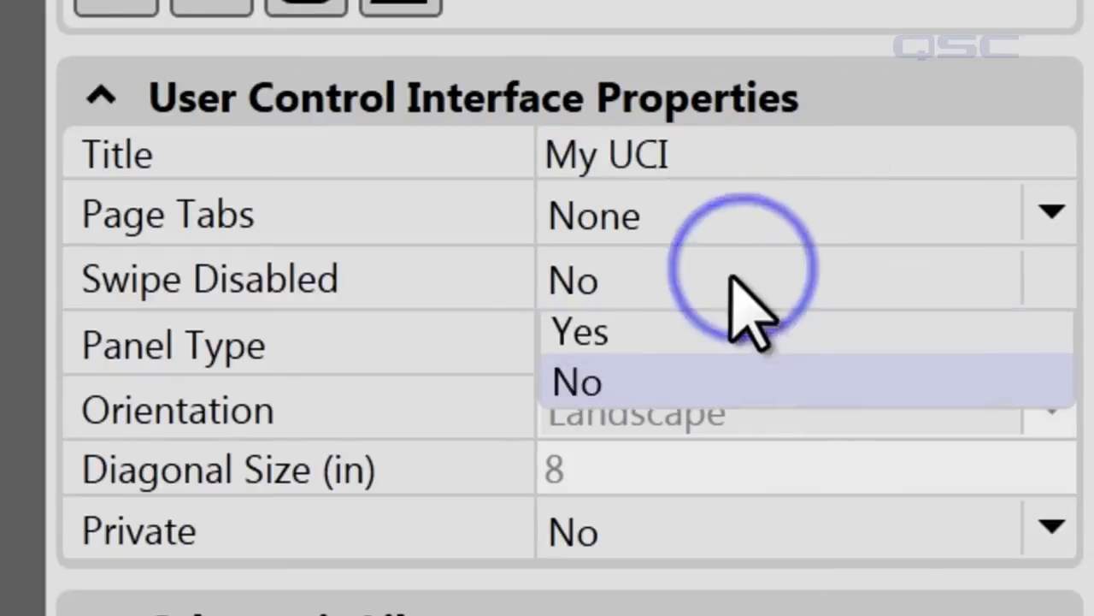
click(665, 344)
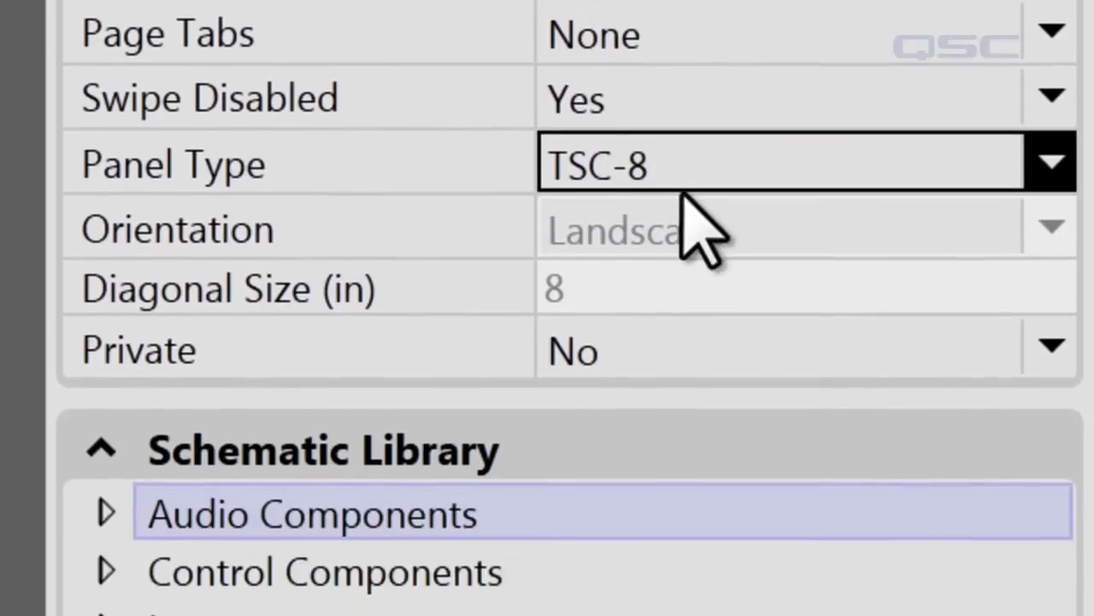
click(735, 292)
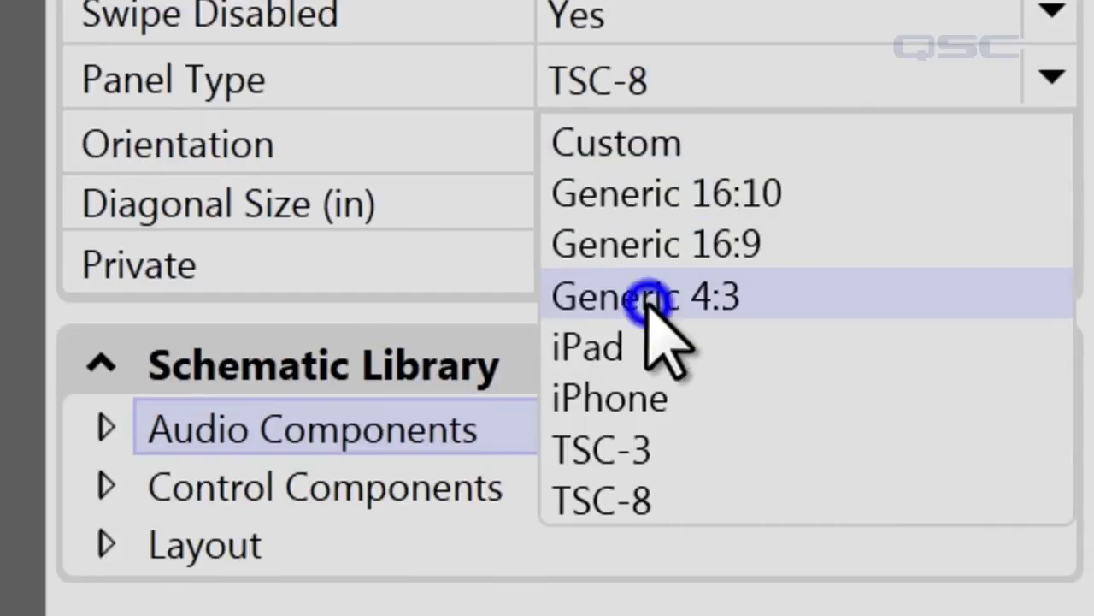
click(647, 296)
click(629, 80)
click(659, 398)
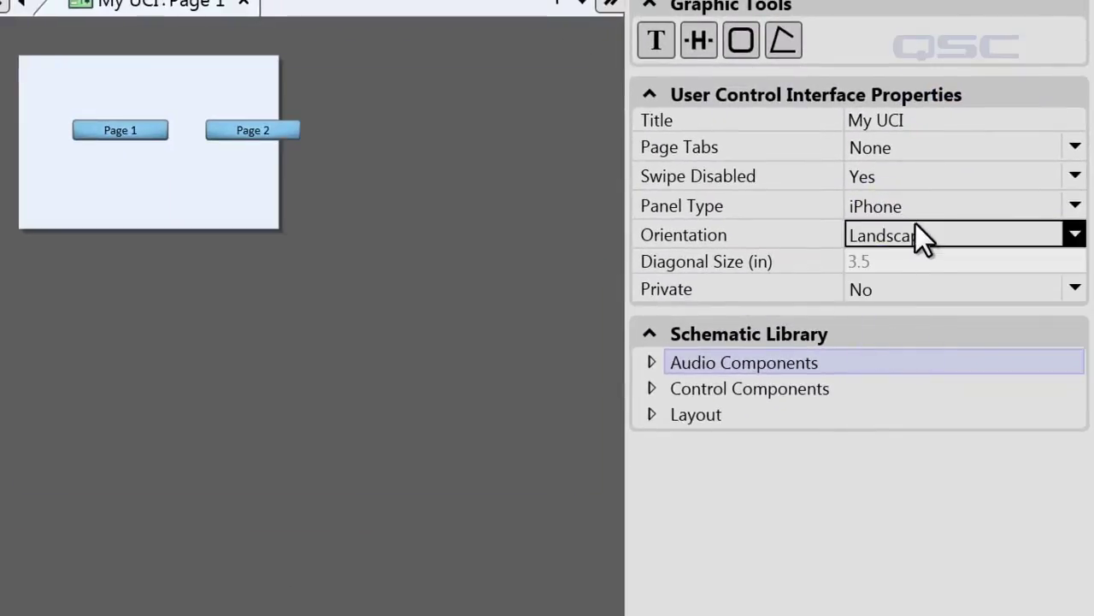
click(911, 212)
click(889, 372)
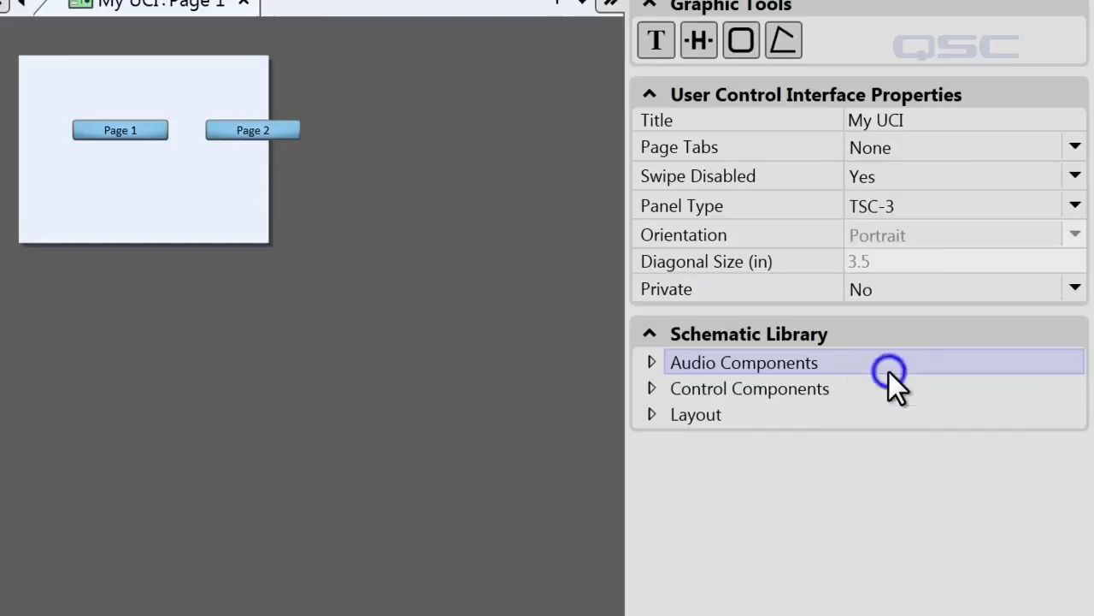
click(923, 214)
click(895, 394)
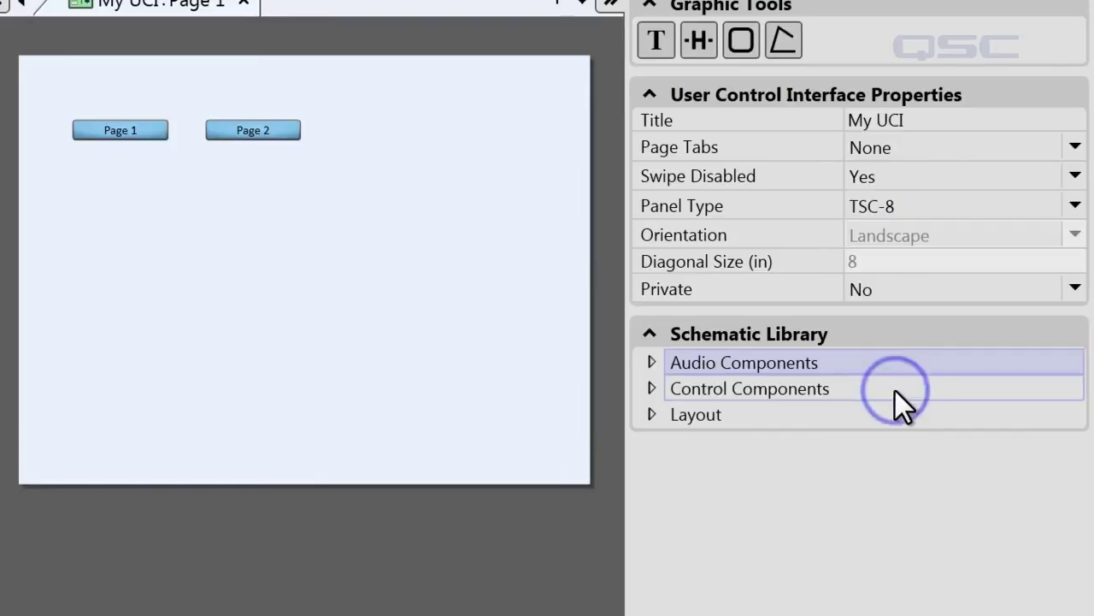
click(905, 206)
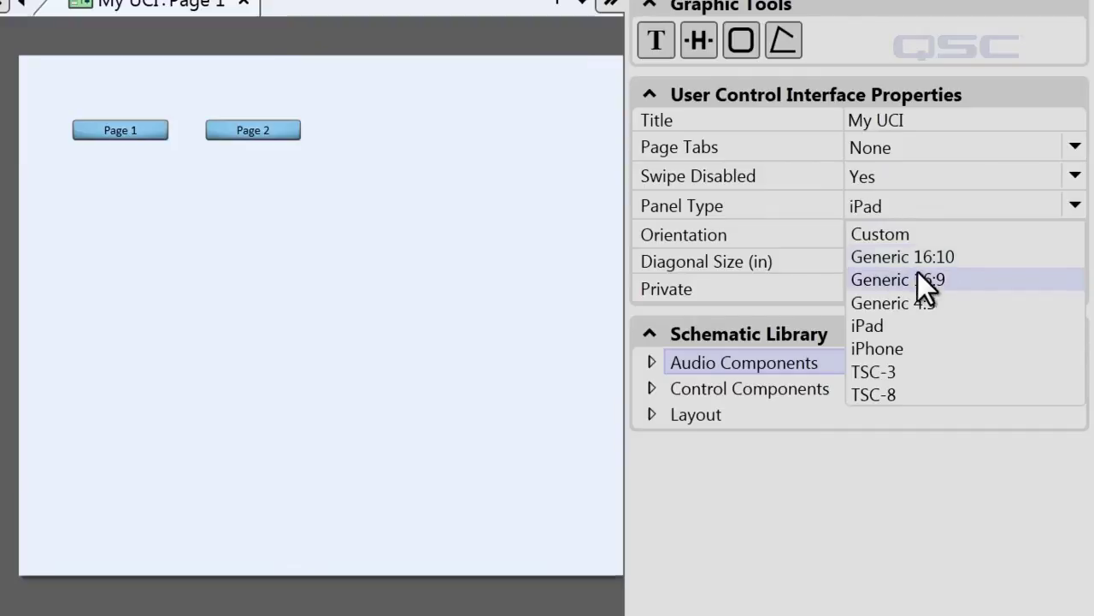
click(914, 284)
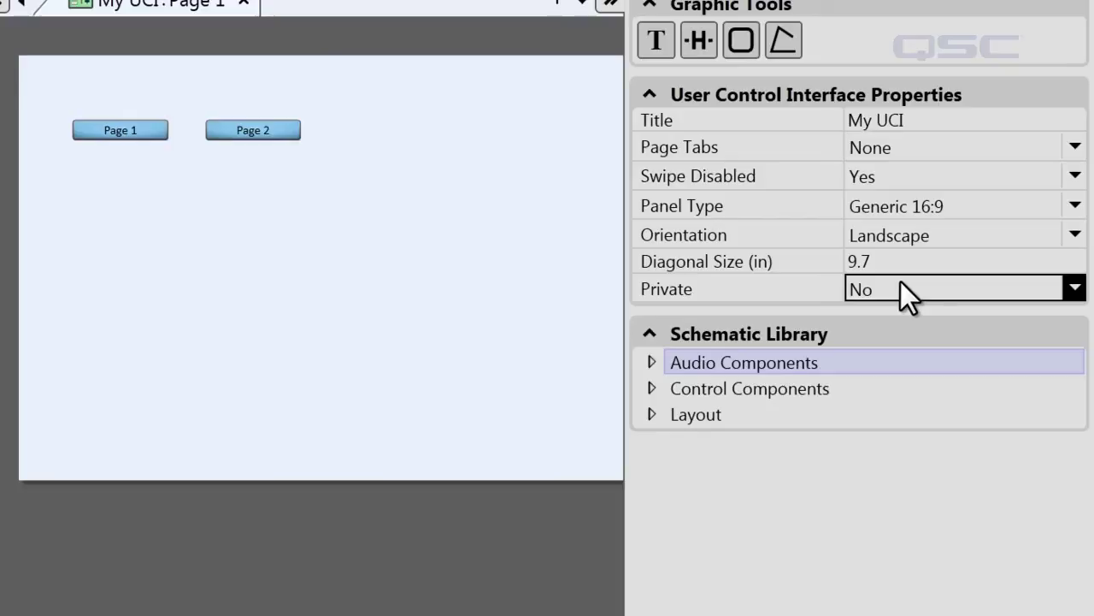
click(914, 213)
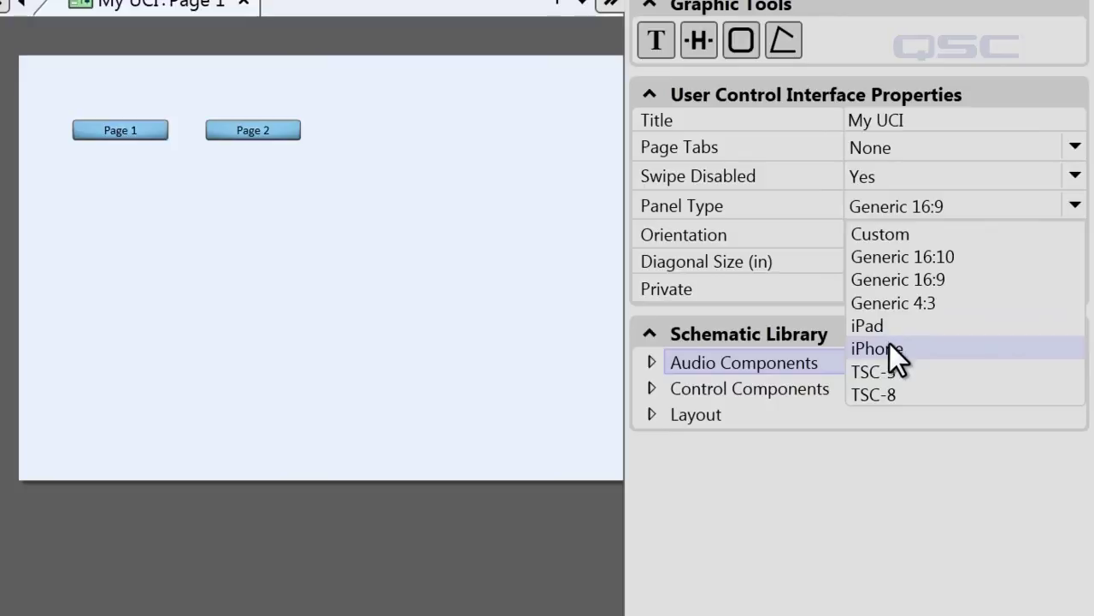
click(889, 348)
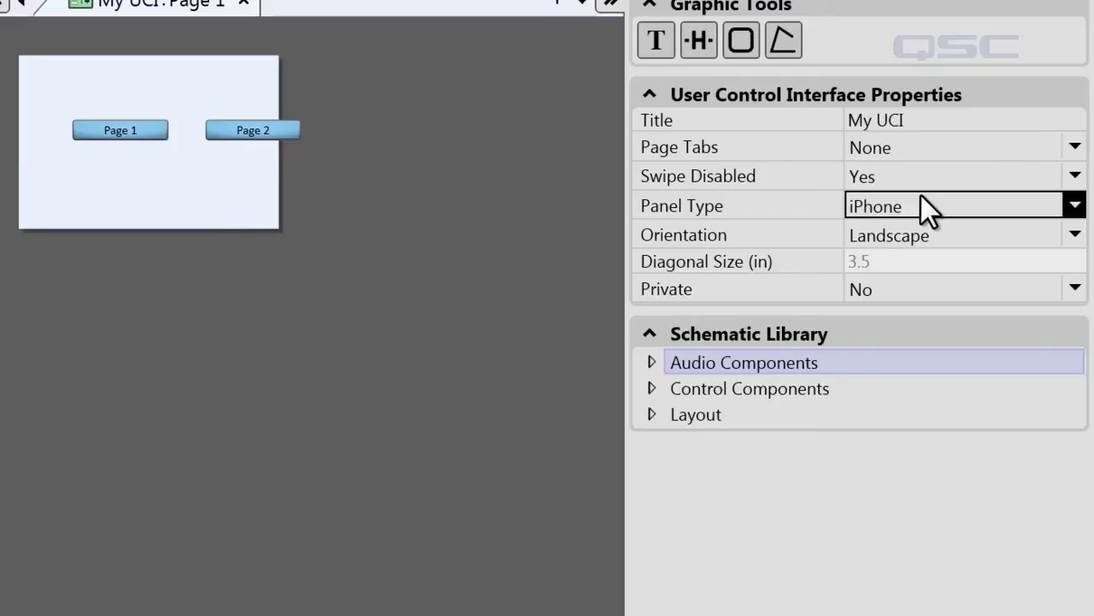
click(893, 210)
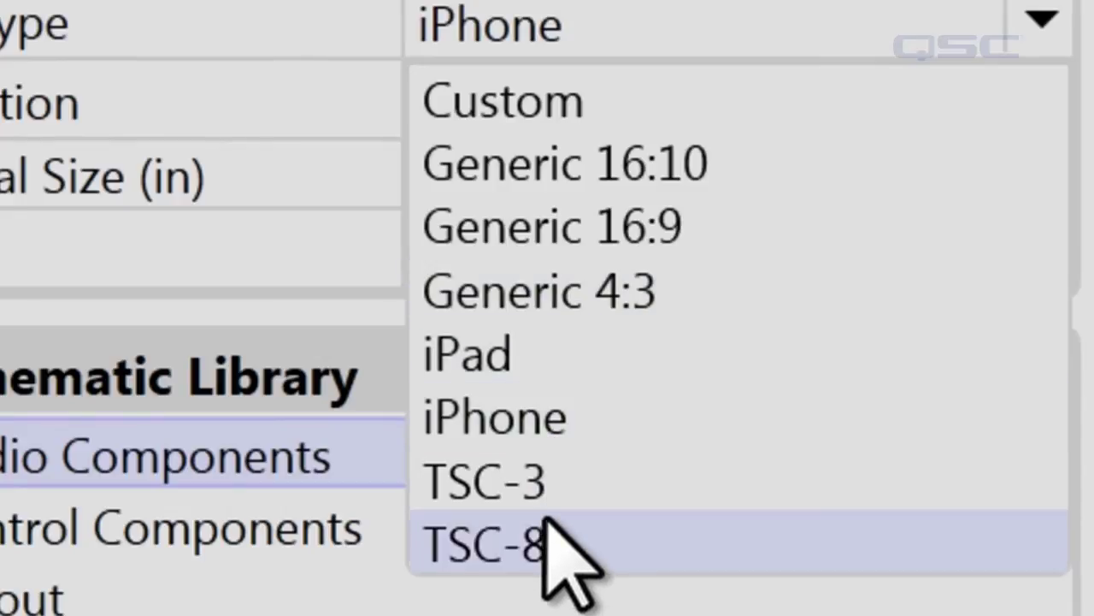
click(548, 540)
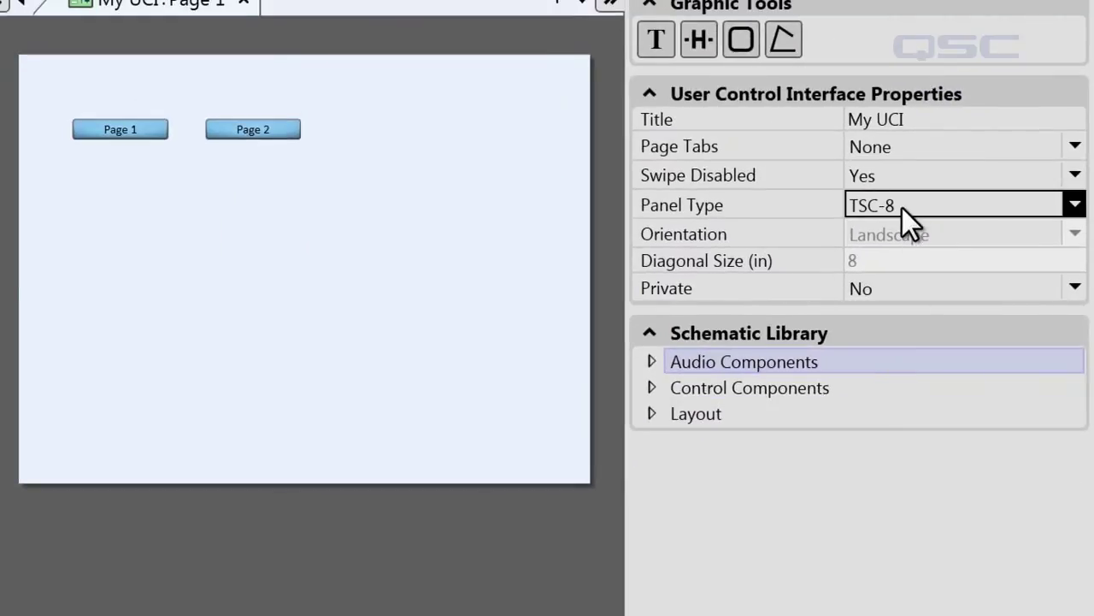
click(902, 208)
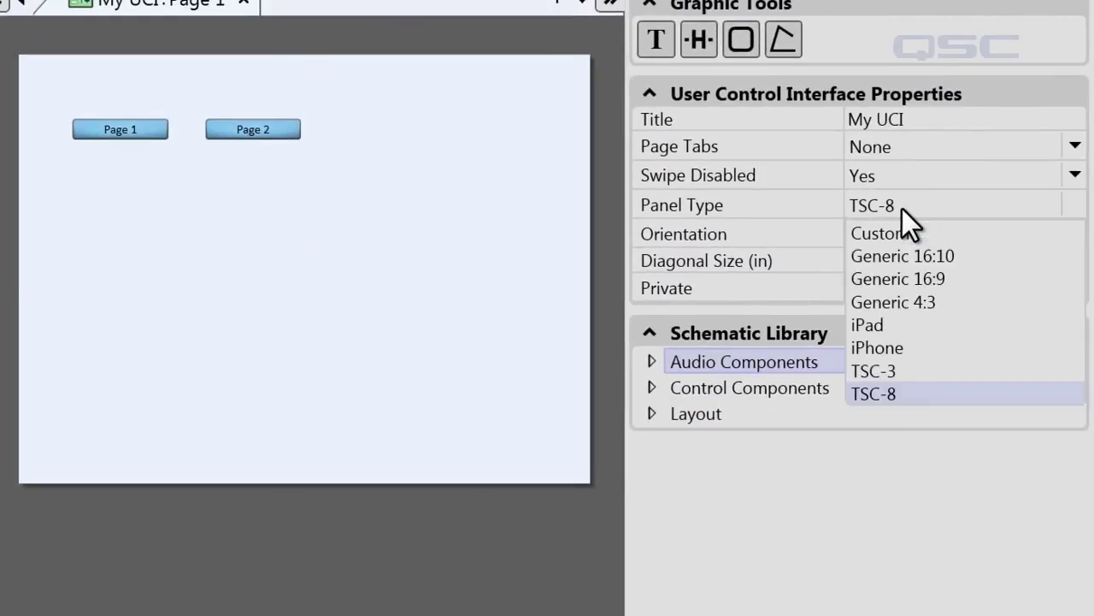
Change Panel Type from TSC-8 to Custom, leaving Orientation on Landscape.
click(889, 234)
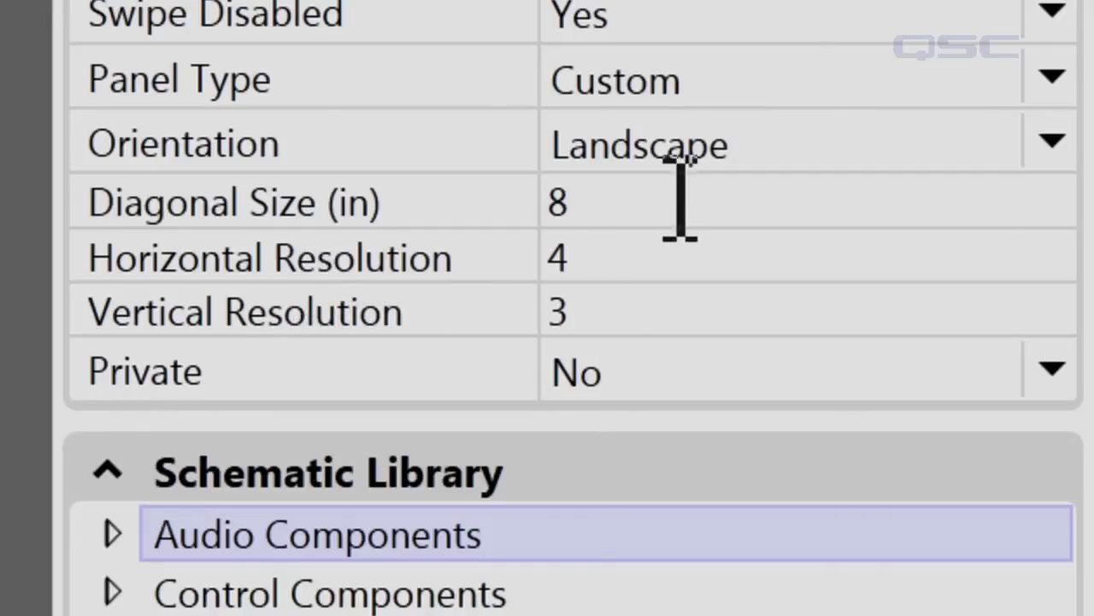
click(676, 142)
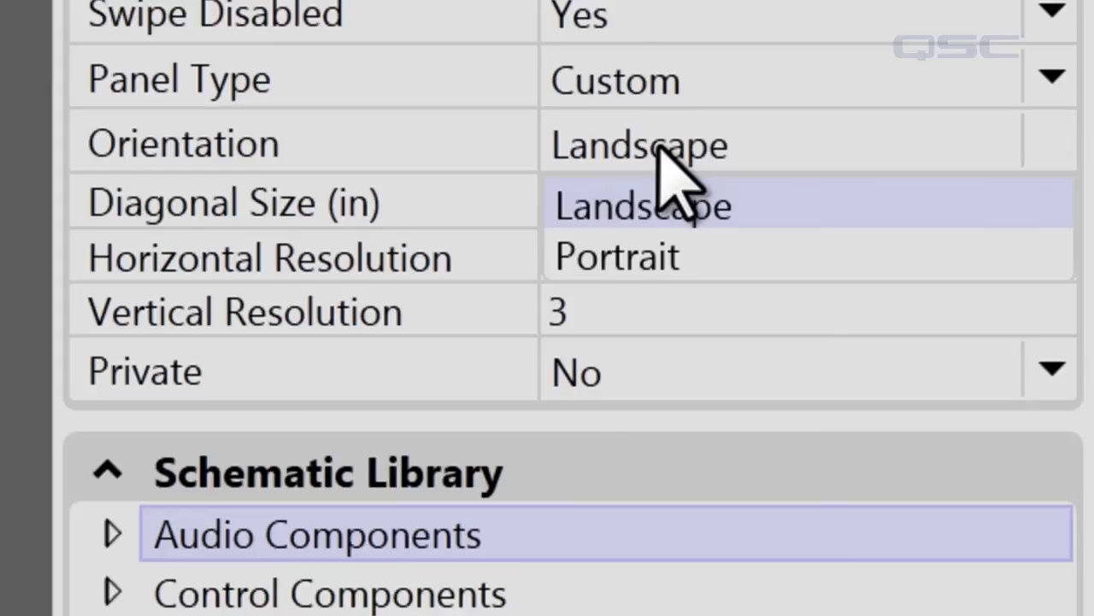
click(626, 361)
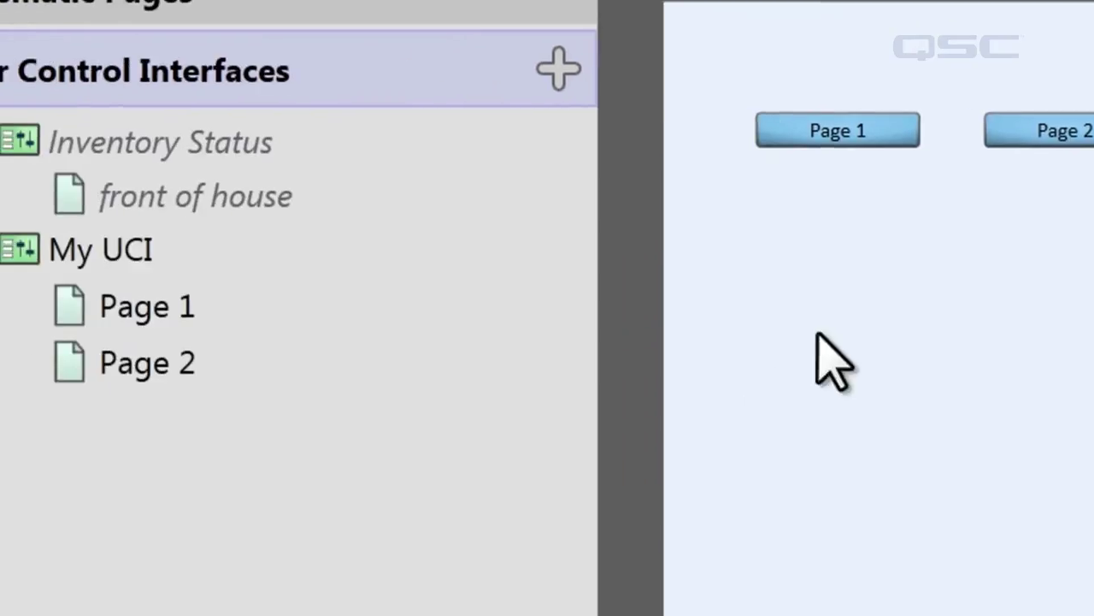
Title Page 1 of My UCI 'Audio Control' and open its Fill colour palette.
click(258, 315)
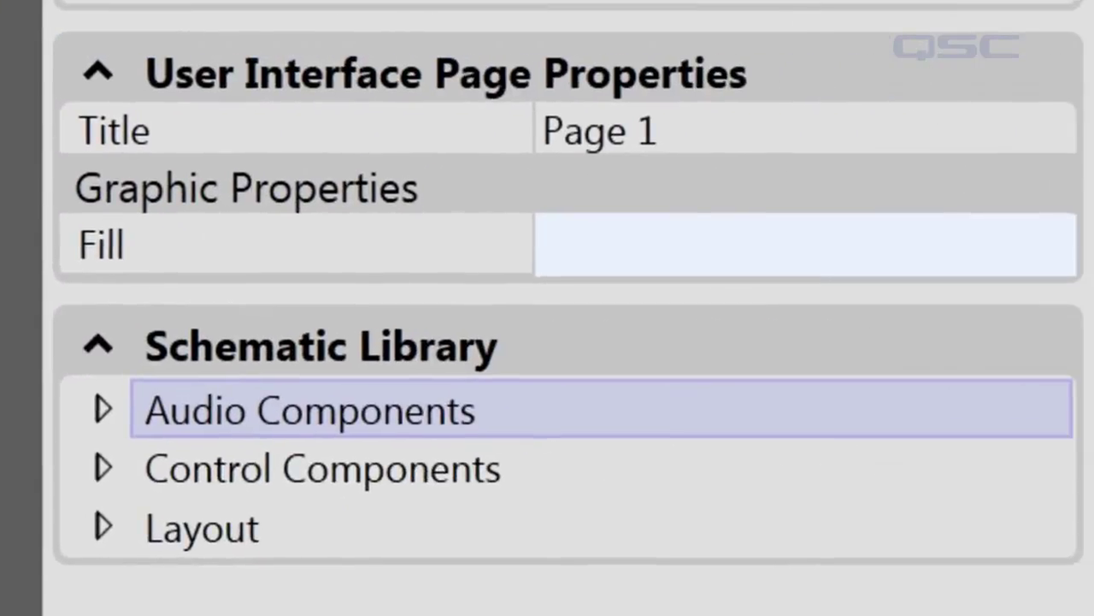
click(775, 128)
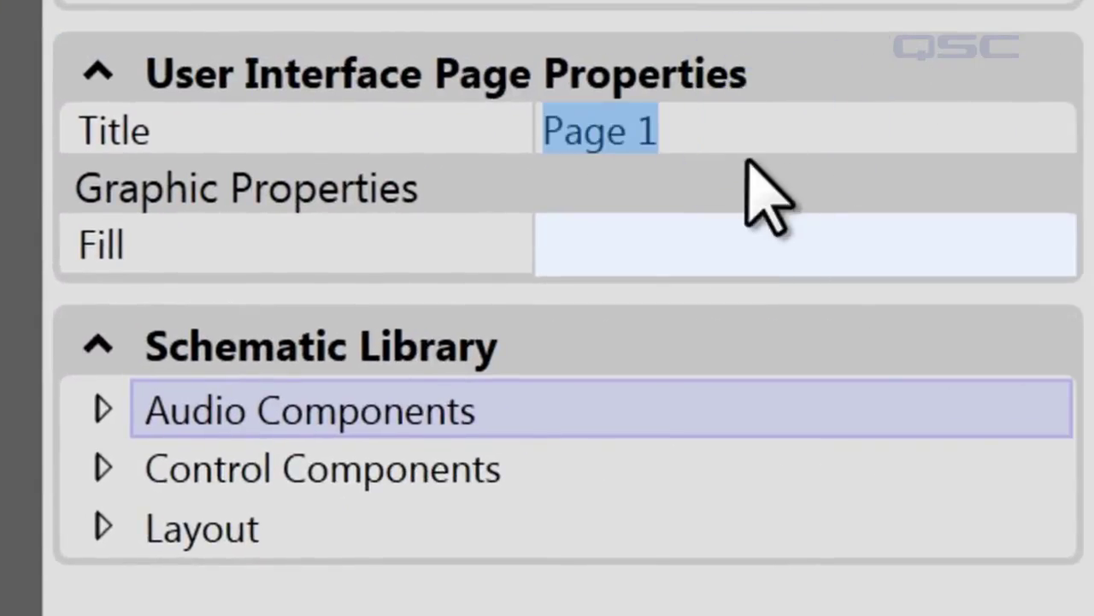
text(Audio Control)
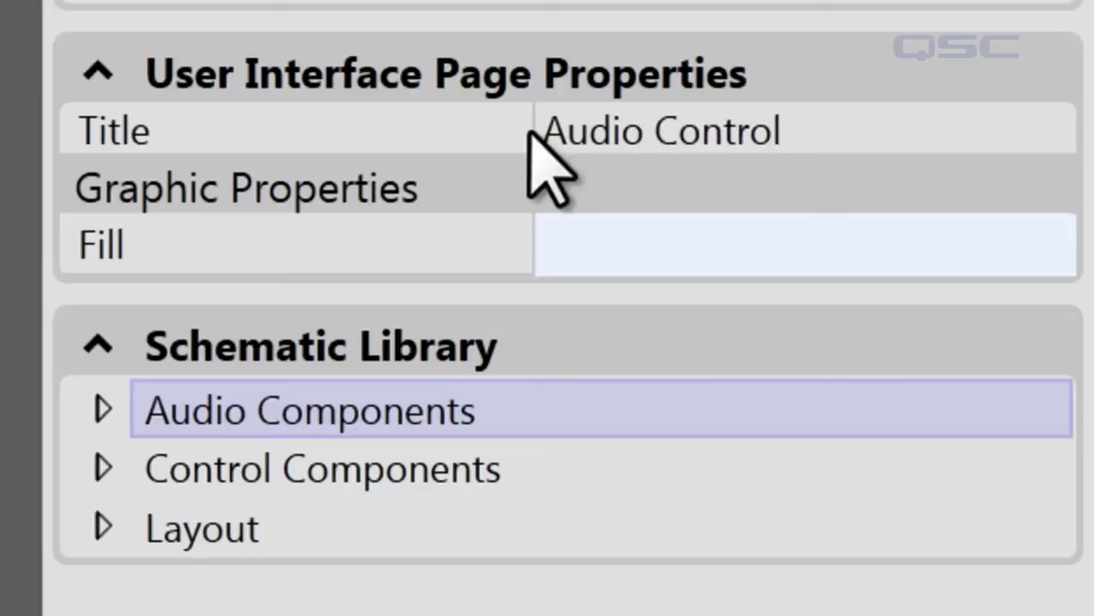
click(714, 248)
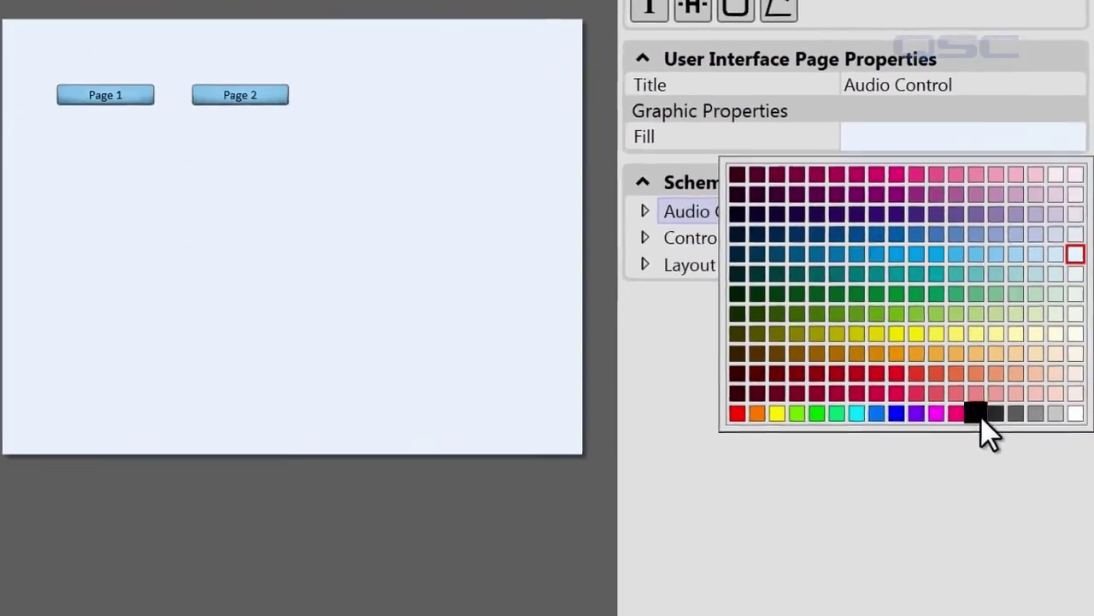
Fill the page black and relabel its Page 1 button 'Audio Control'.
click(980, 410)
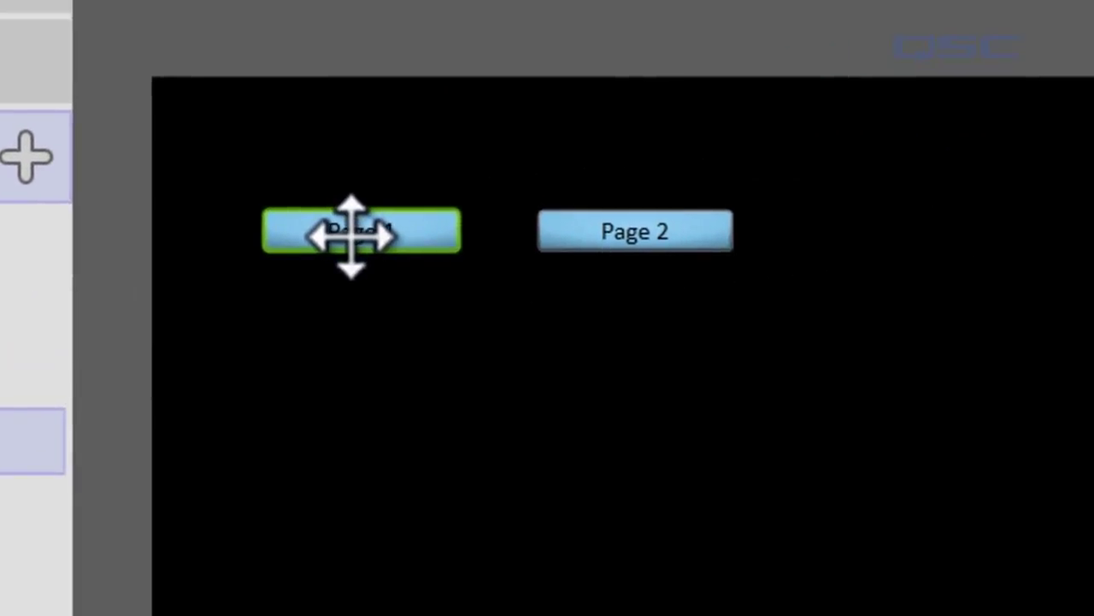
click(1092, 144)
double_click(361, 233)
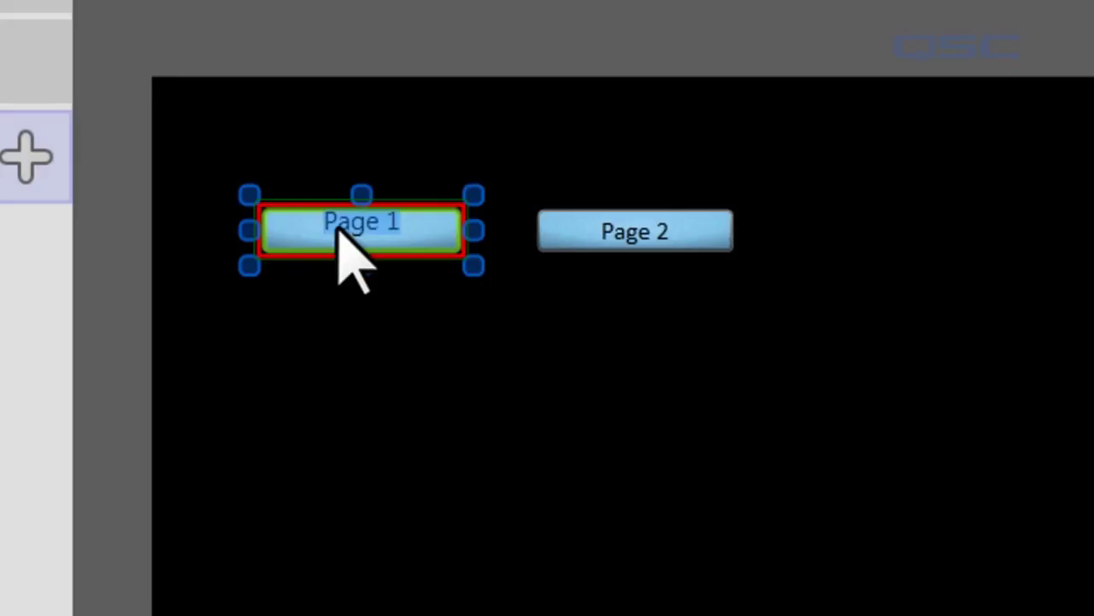
text(Audio Control)
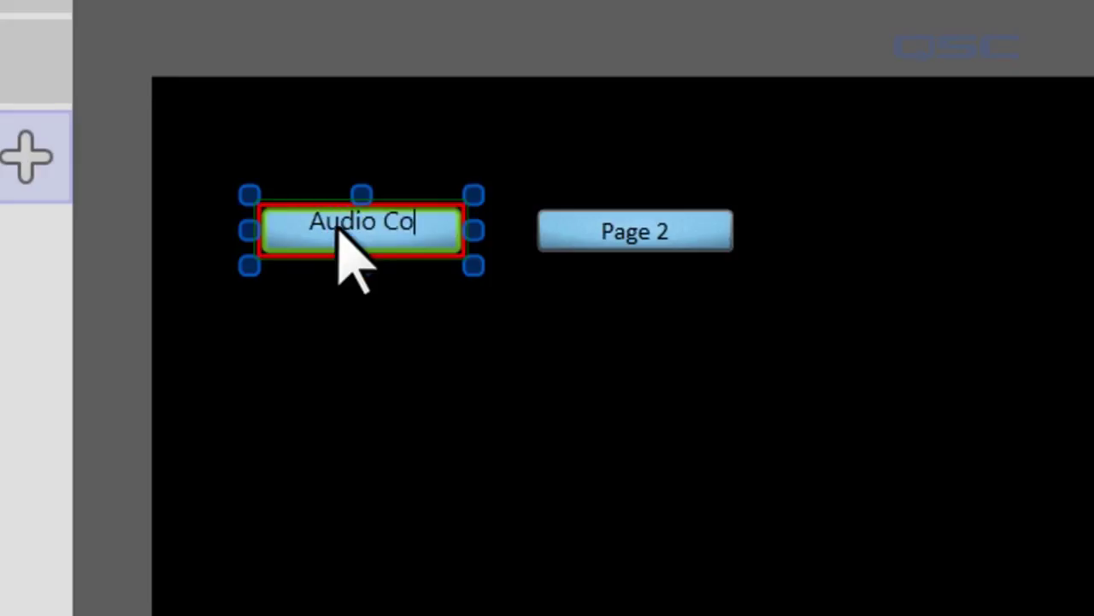